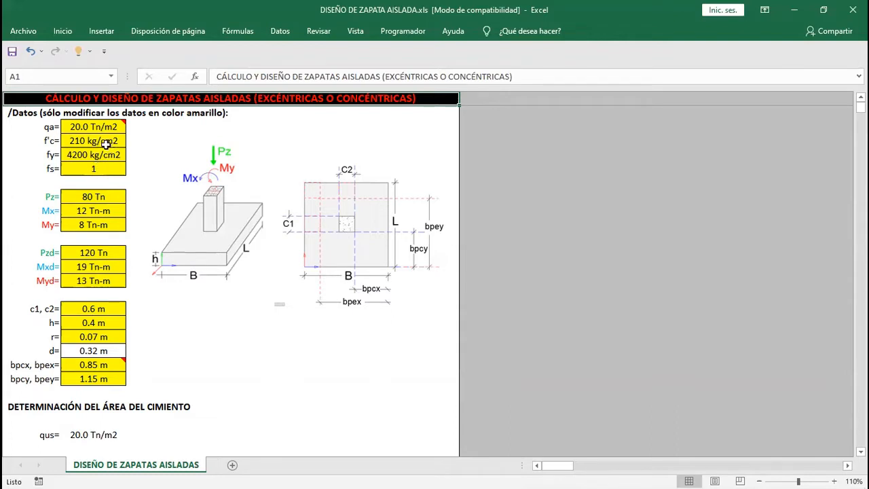
Step: Examine the soil and material data, then the service loads Pz, Mx, My and the design loads Pzd, Mxd, Myd
mouse_move(97, 131)
mouse_move(63, 126)
click(106, 169)
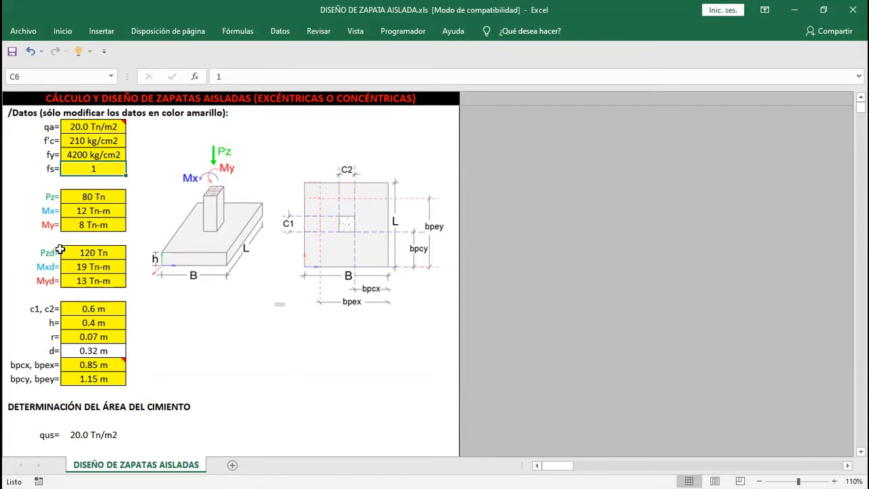
drag(46, 252, 51, 278)
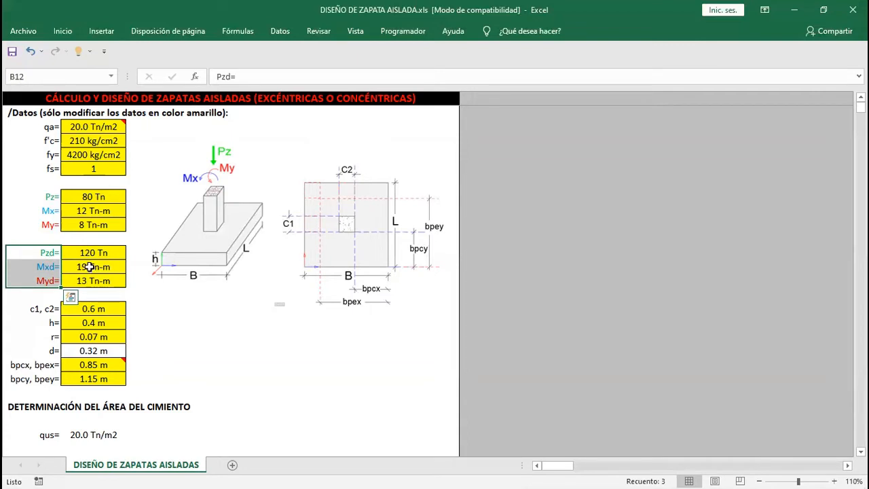
drag(53, 266, 50, 278)
drag(86, 198, 87, 224)
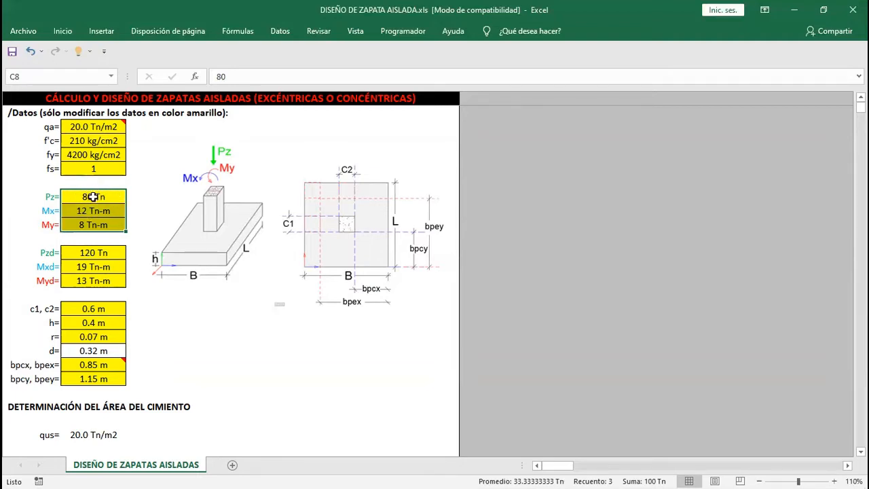
click(78, 253)
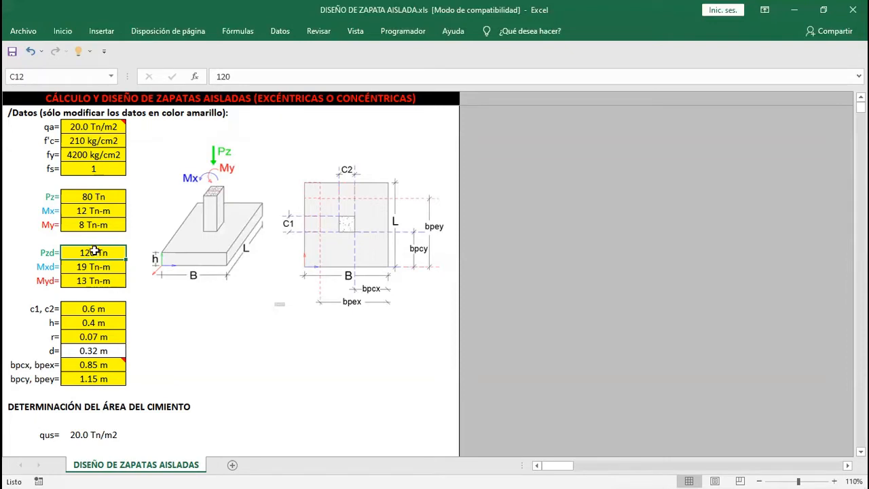
drag(89, 253, 89, 280)
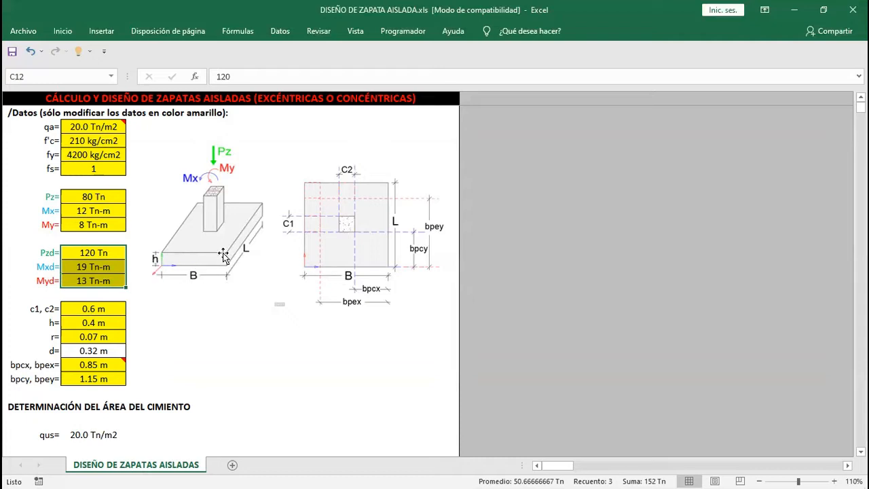
Step: Examine the footing geometry data: height h, cover r, effective depth d and the column distances bpcx and bpcy
mouse_move(77, 359)
click(107, 336)
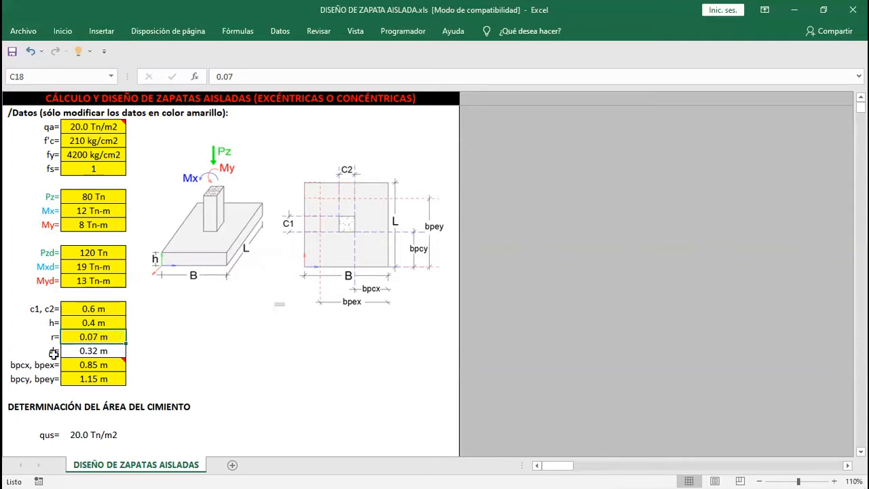
click(104, 350)
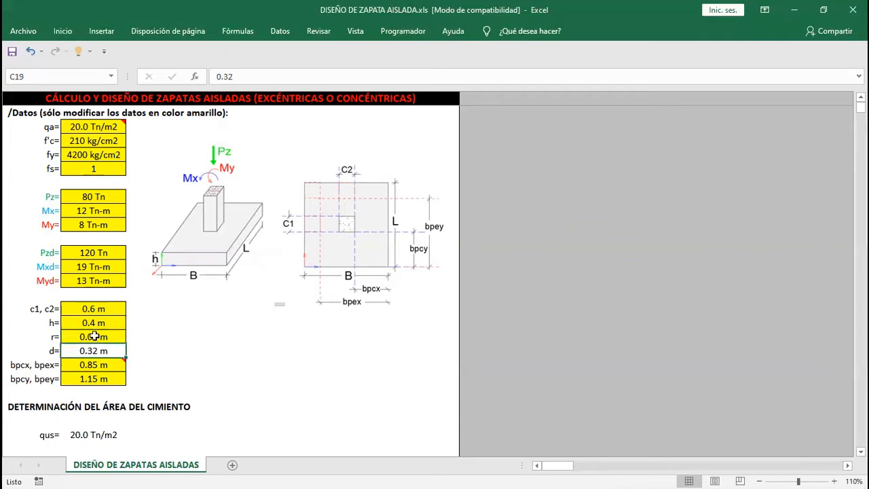
click(102, 323)
click(100, 337)
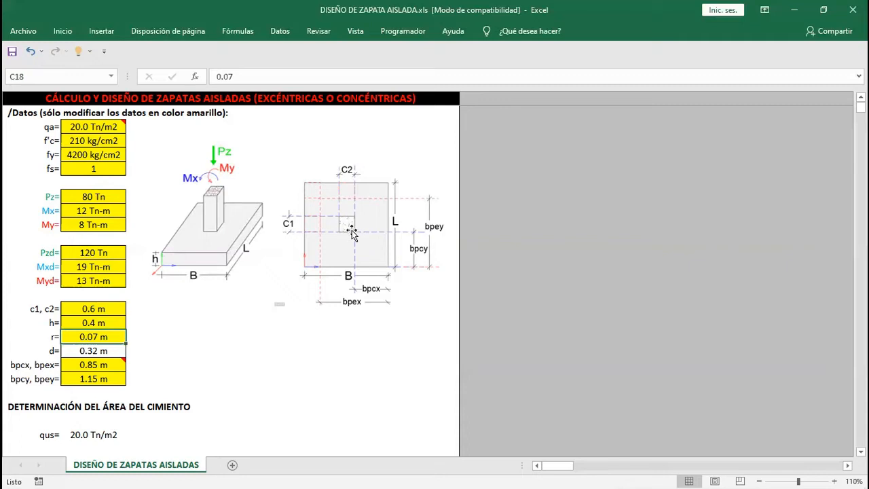
click(81, 365)
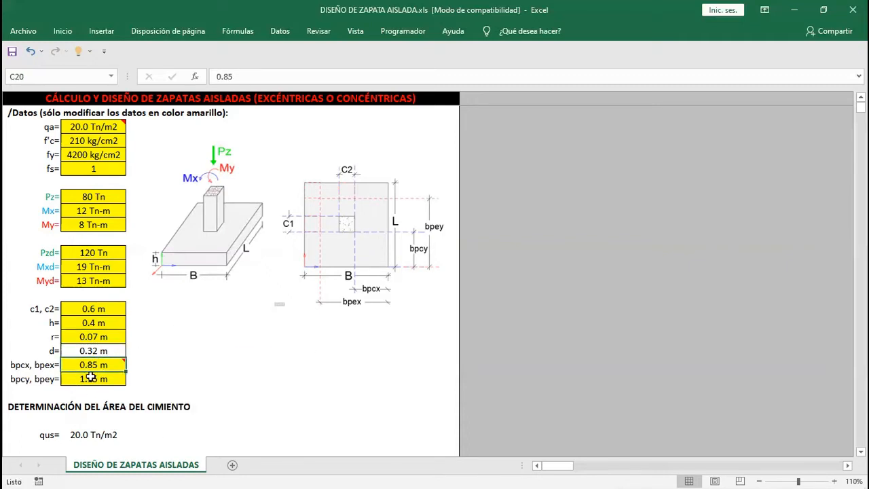
drag(92, 364, 90, 375)
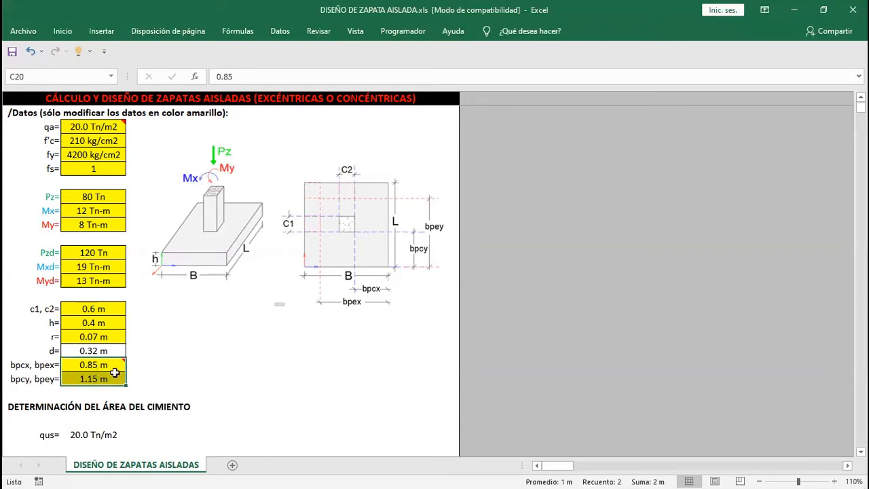
click(130, 366)
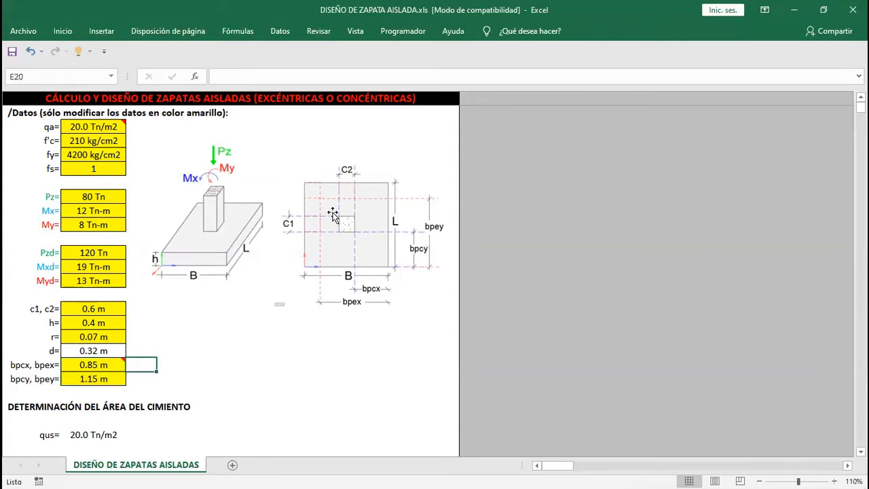
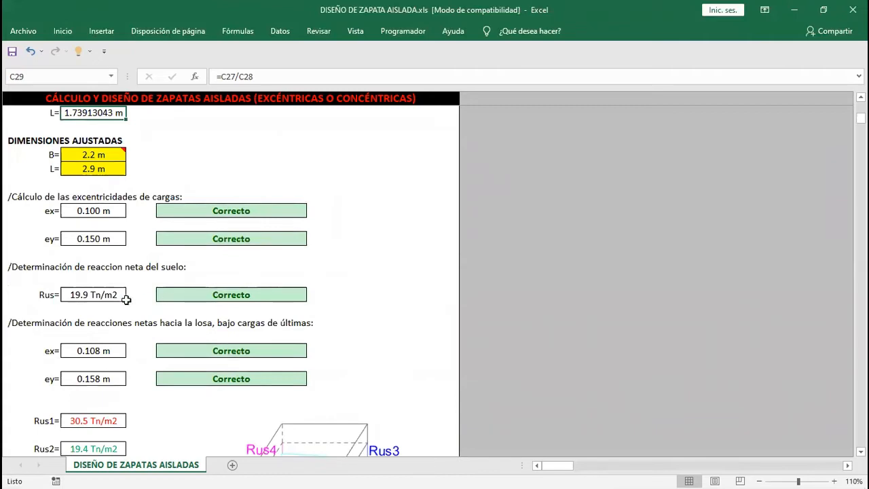
Step: Examine the adjusted dimensions B and L with their cell note, and the load eccentricities ex and ey
scroll(848, 109, up, 3)
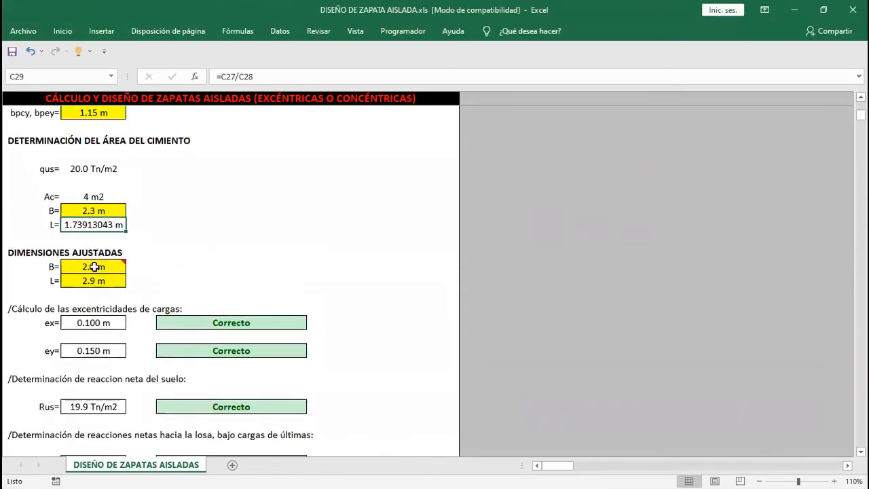
click(94, 267)
click(88, 279)
click(91, 266)
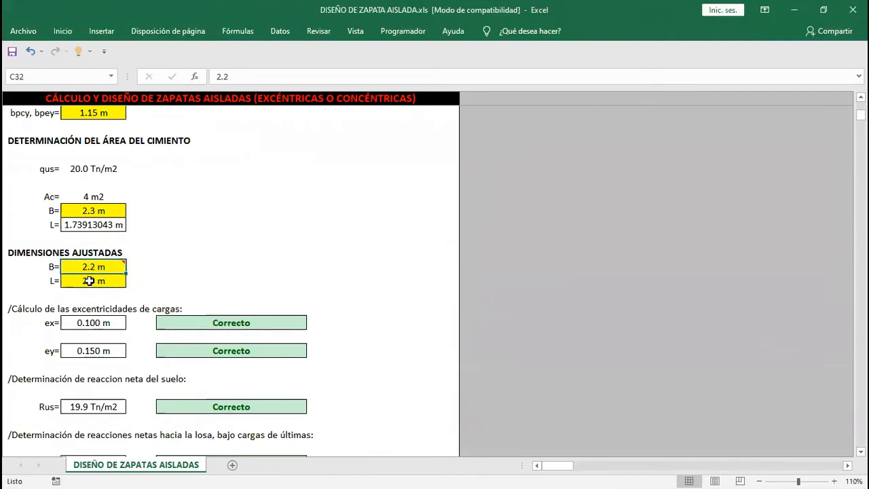
click(89, 280)
mouse_move(93, 268)
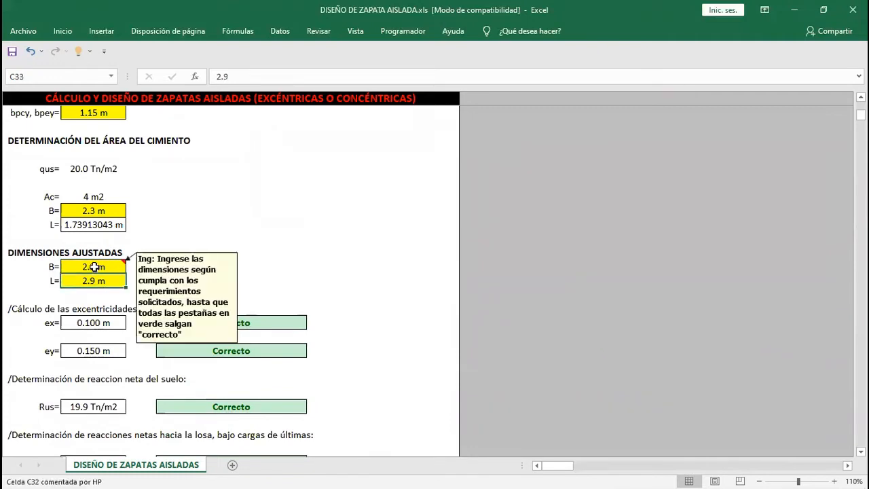
click(94, 267)
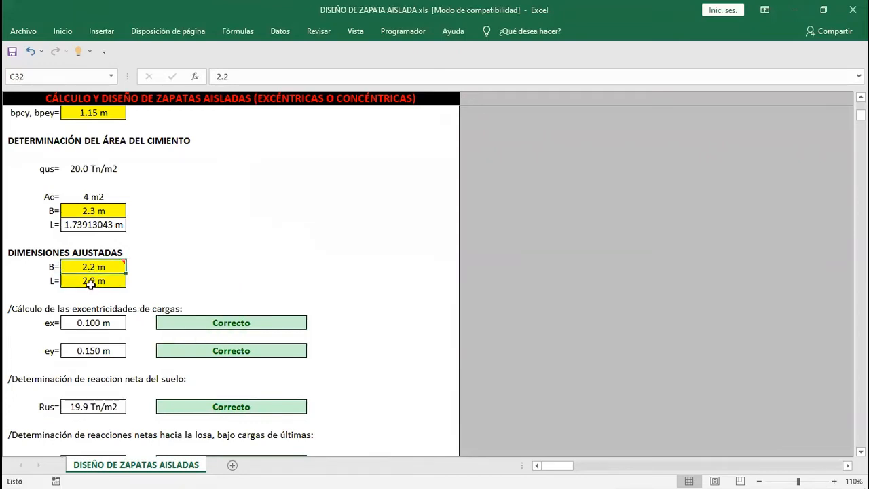
click(92, 279)
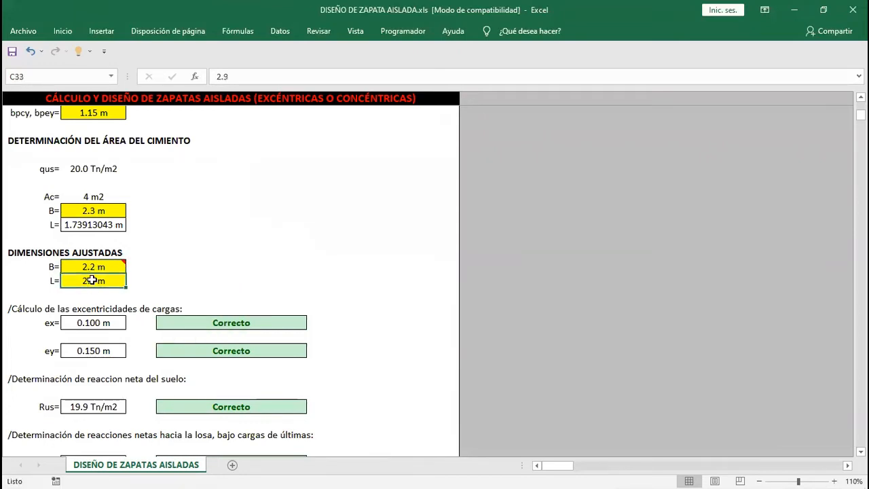
click(91, 323)
click(91, 350)
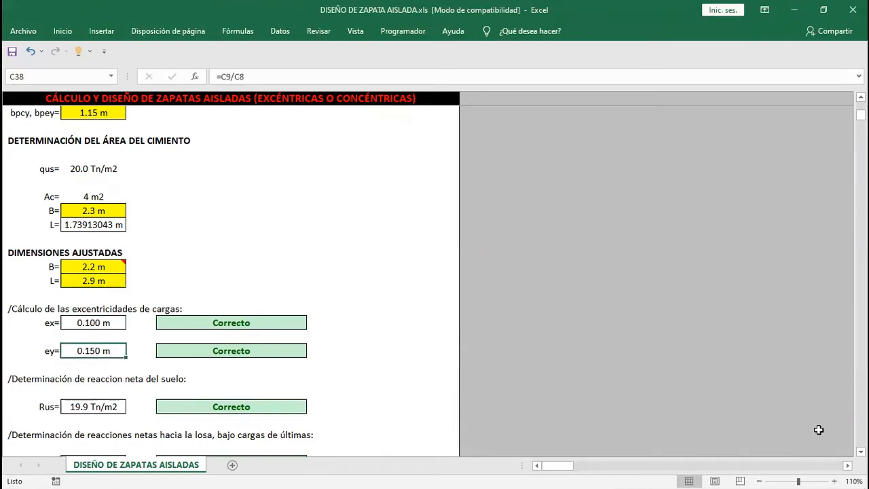
Step: Review the net soil reaction check and the ultimate-load reactions Rus1 to Rus4 against the footing diagram
scroll(850, 453, down, 2)
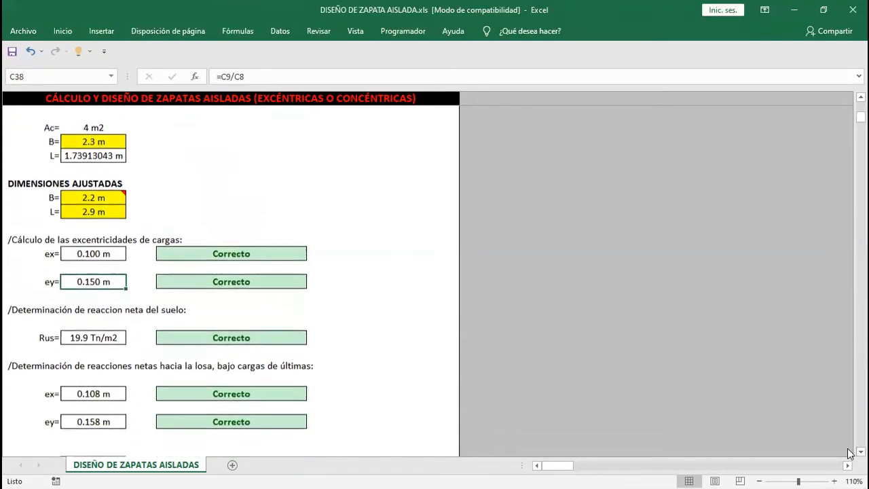
scroll(850, 453, down, 2)
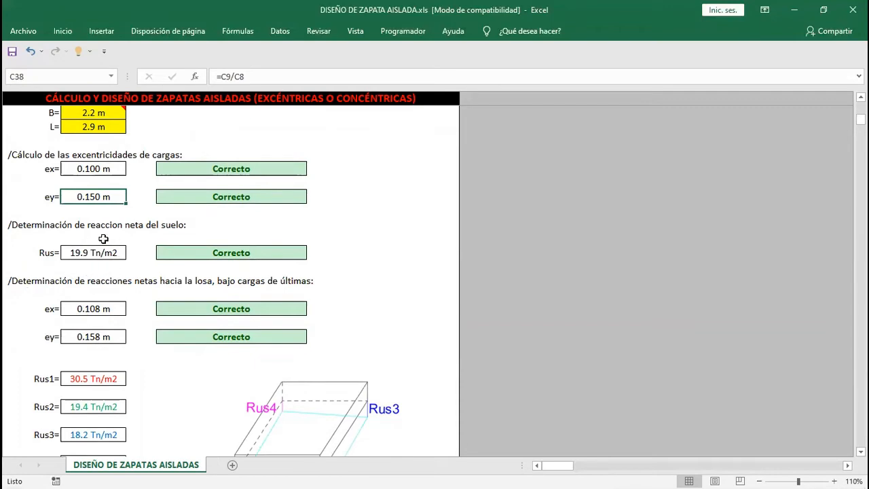
scroll(106, 257, up, 10)
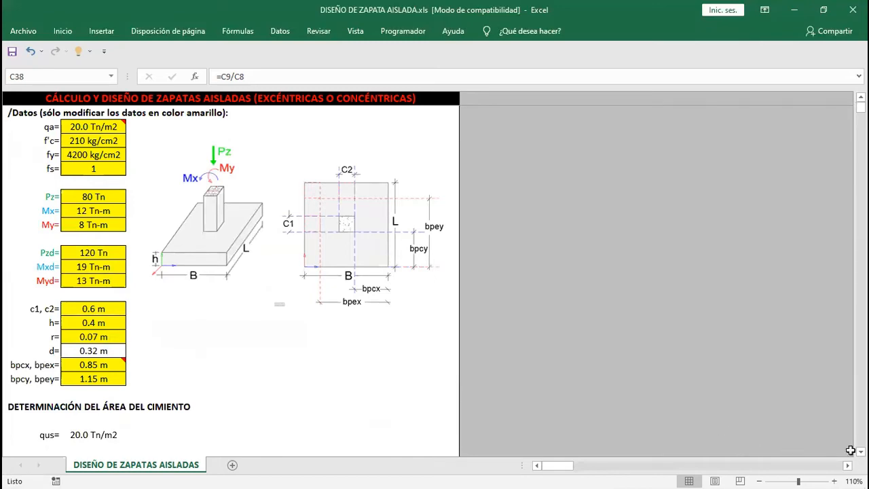
scroll(849, 454, down, 6)
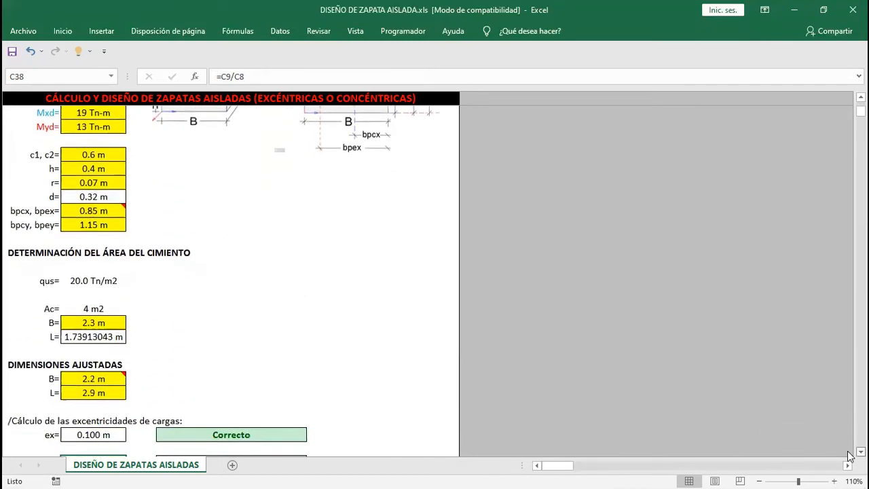
scroll(849, 454, down, 5)
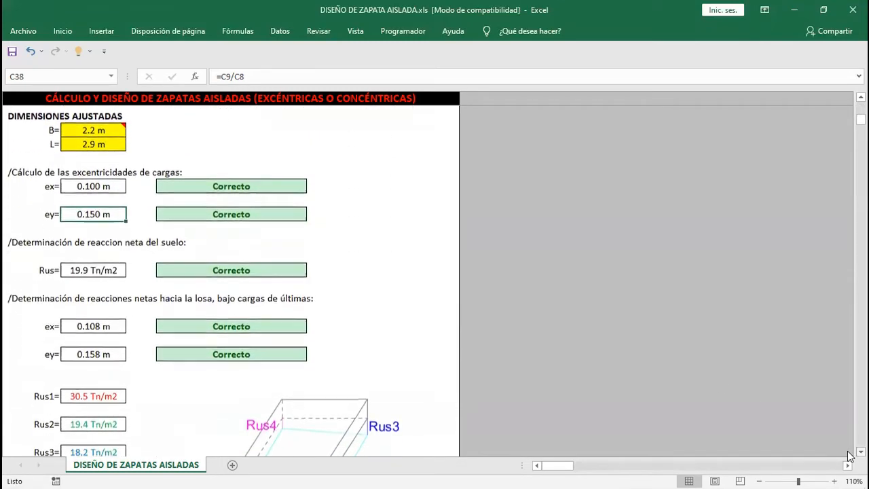
scroll(849, 454, down, 3)
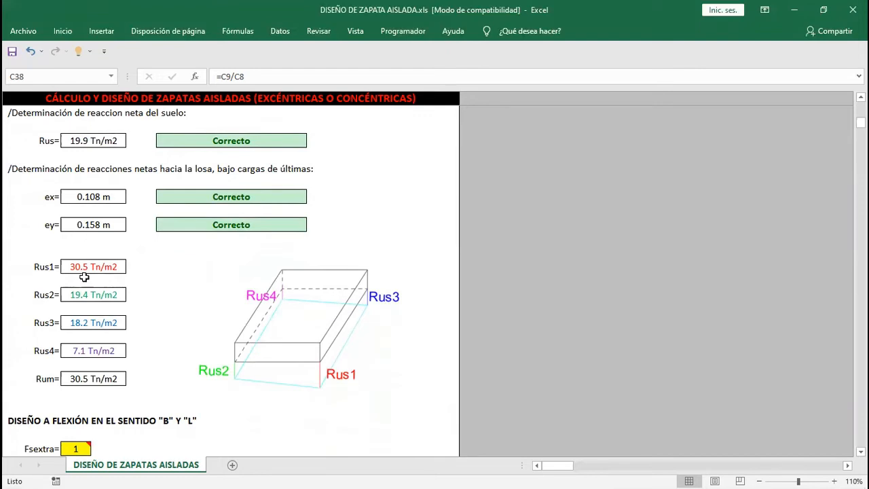
drag(84, 277, 85, 341)
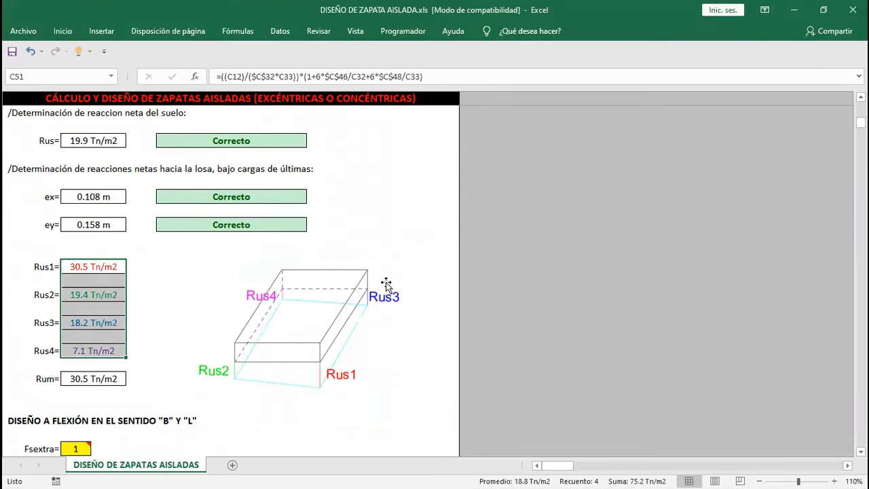
click(104, 268)
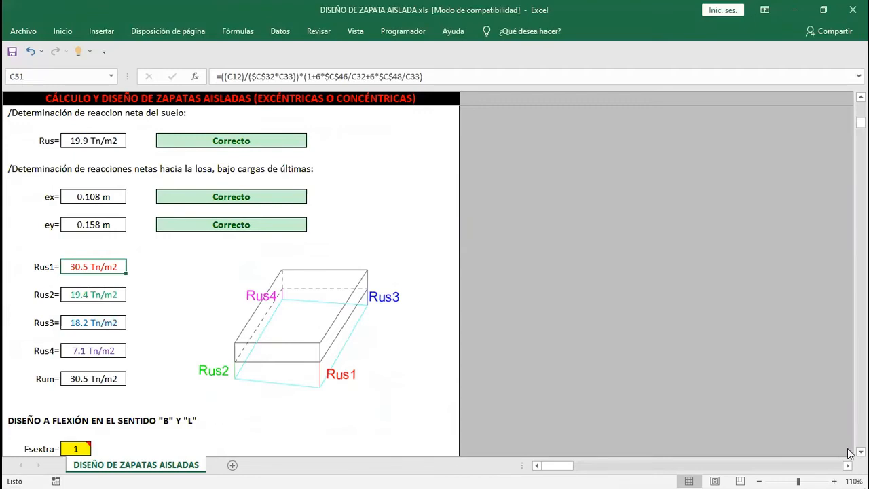
Step: Examine the optional Fsextra factor and its note in the flexural design section, along with the ultimate moment Mu in X
scroll(848, 453, down, 4)
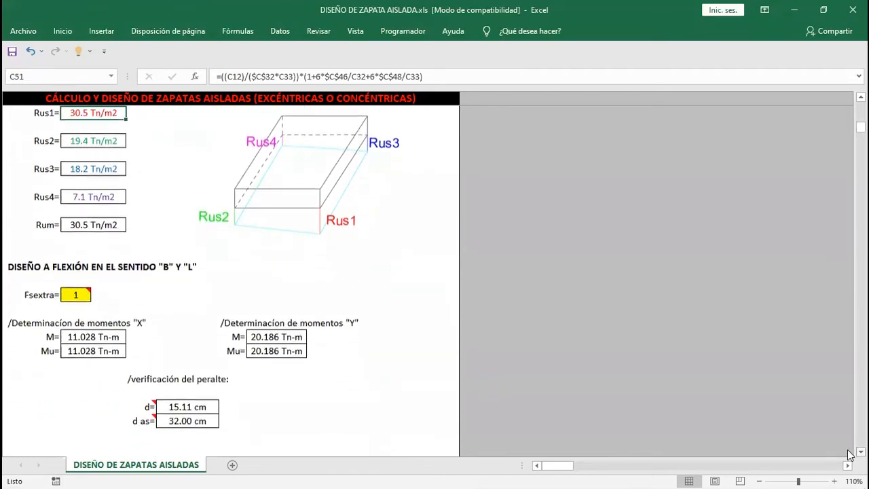
scroll(848, 453, down, 3)
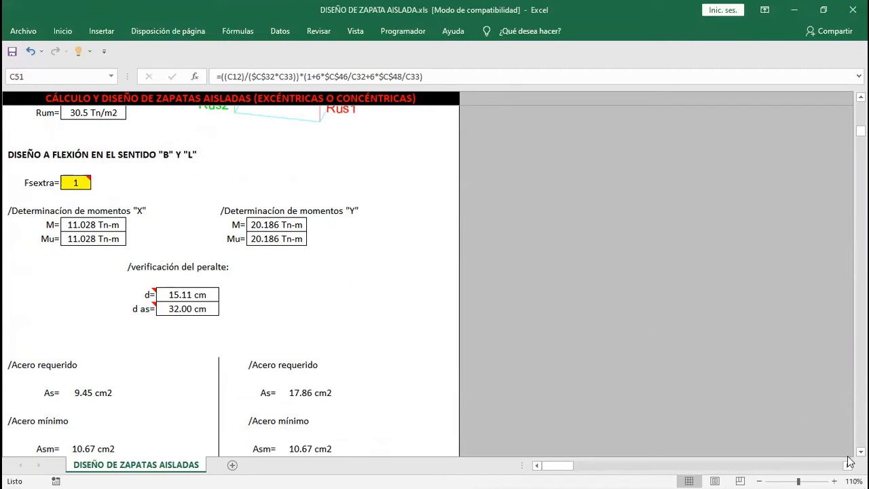
scroll(848, 454, down, 2)
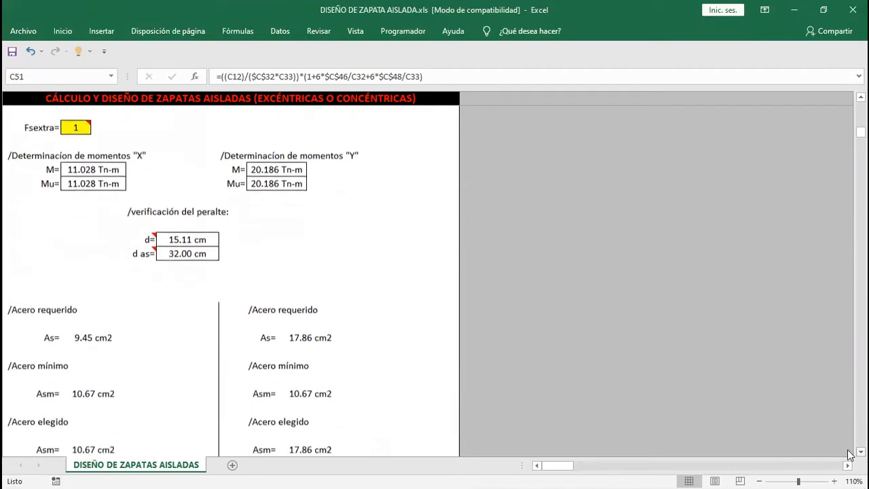
click(79, 128)
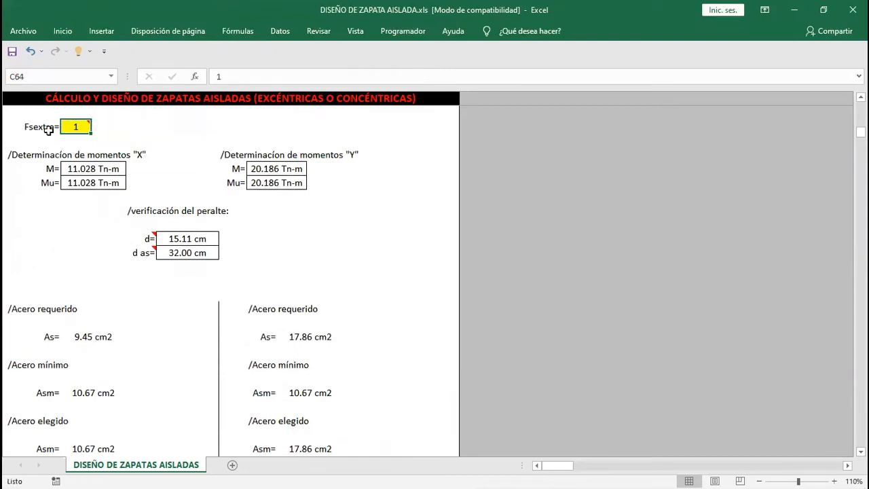
mouse_move(72, 130)
click(82, 185)
click(73, 128)
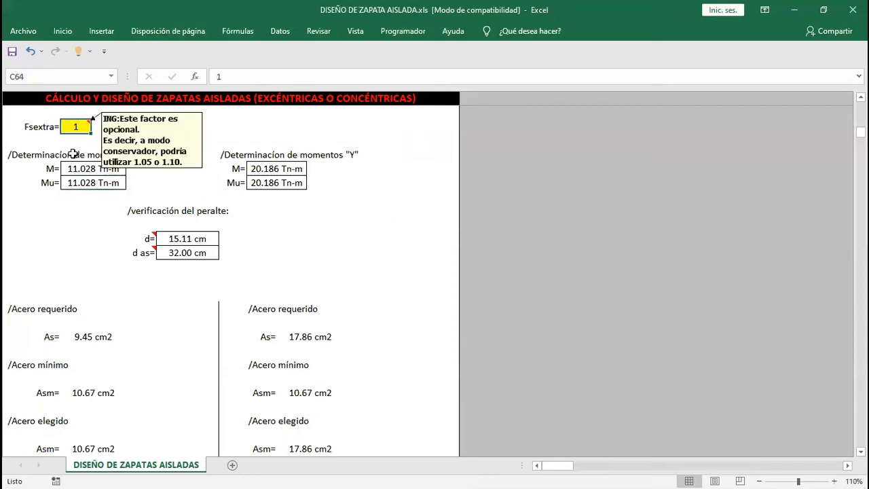
mouse_move(78, 125)
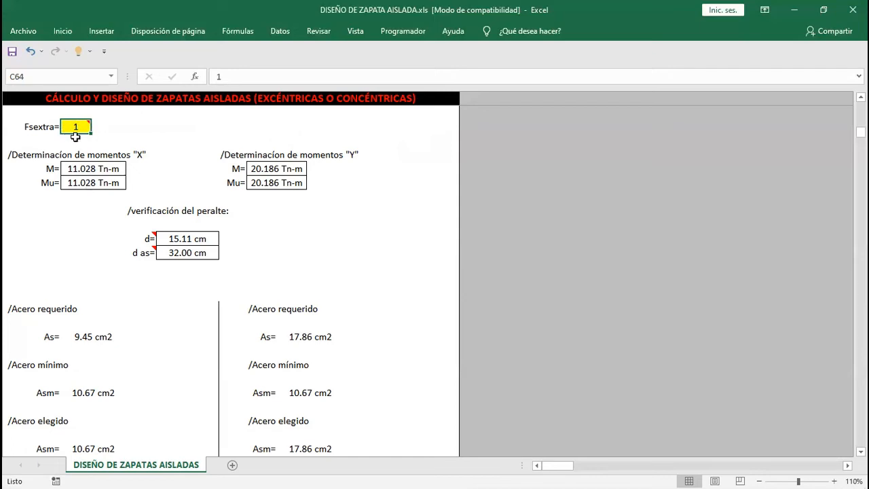
click(90, 184)
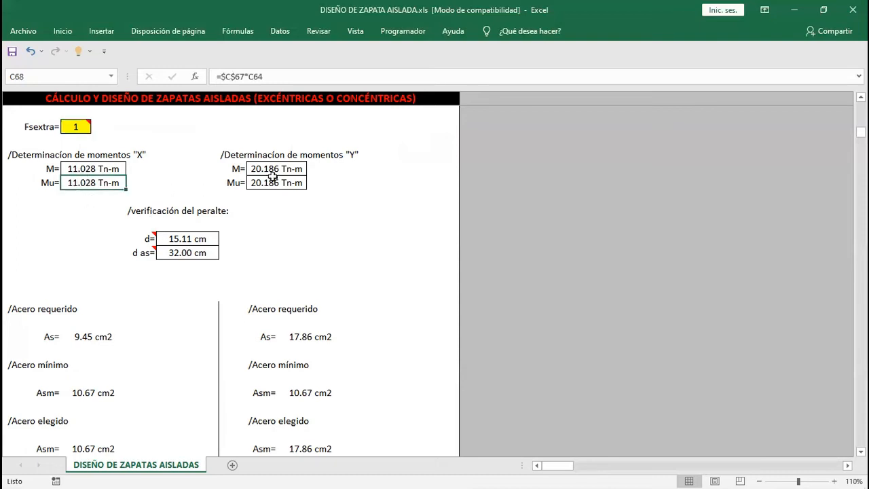
Step: Compare the required depth d with the assumed depth d as in the "verificación del peralte" section
click(180, 253)
click(181, 239)
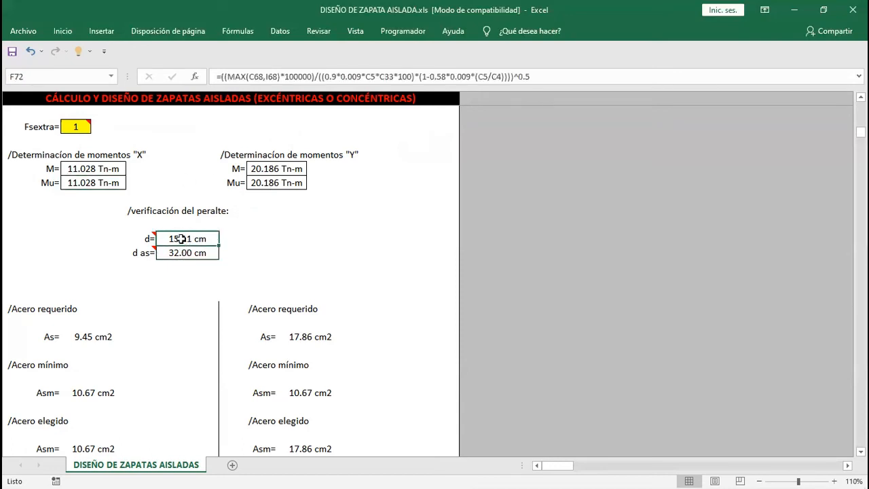
drag(181, 242, 181, 250)
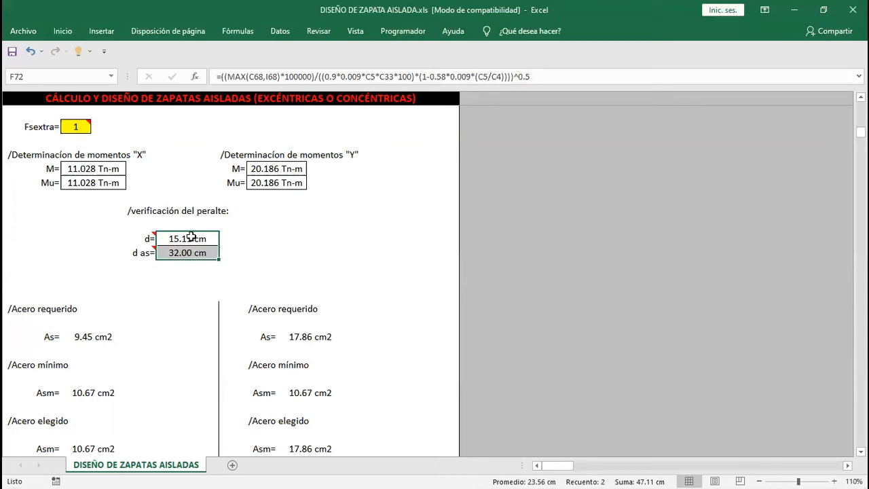
Step: Review the required, minimum and chosen steel areas for both directions below the effective depth check
click(184, 236)
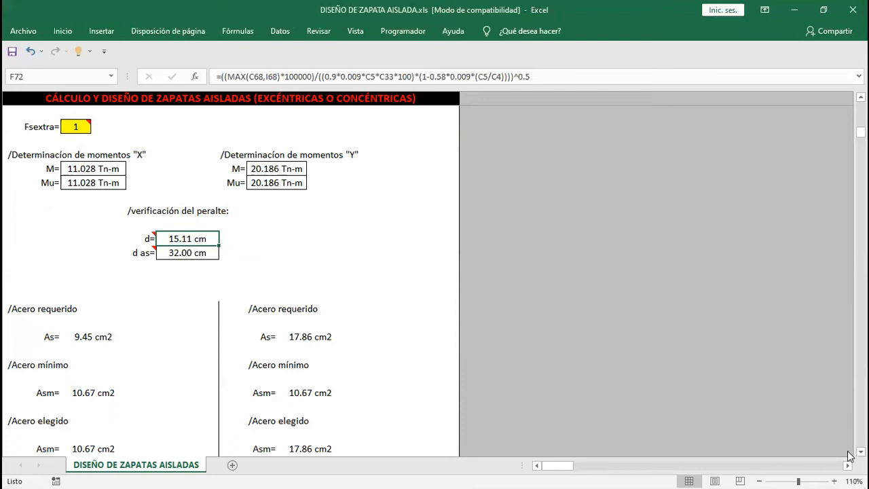
scroll(849, 456, down, 2)
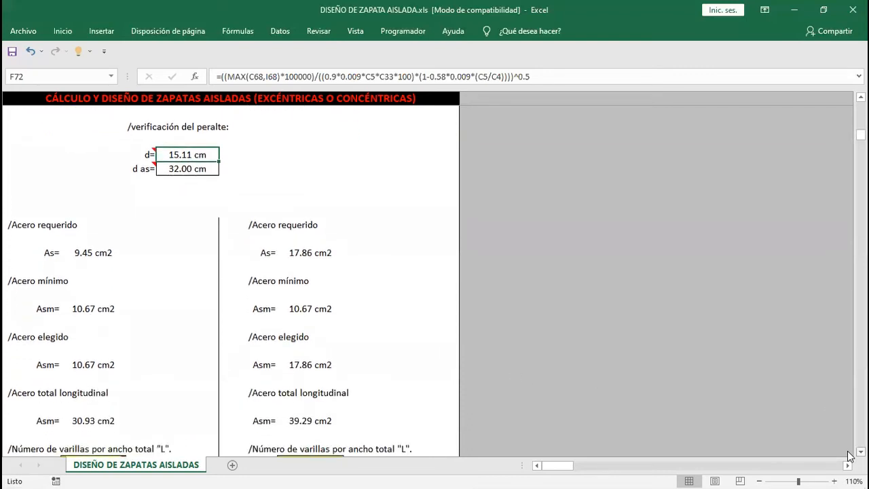
click(860, 452)
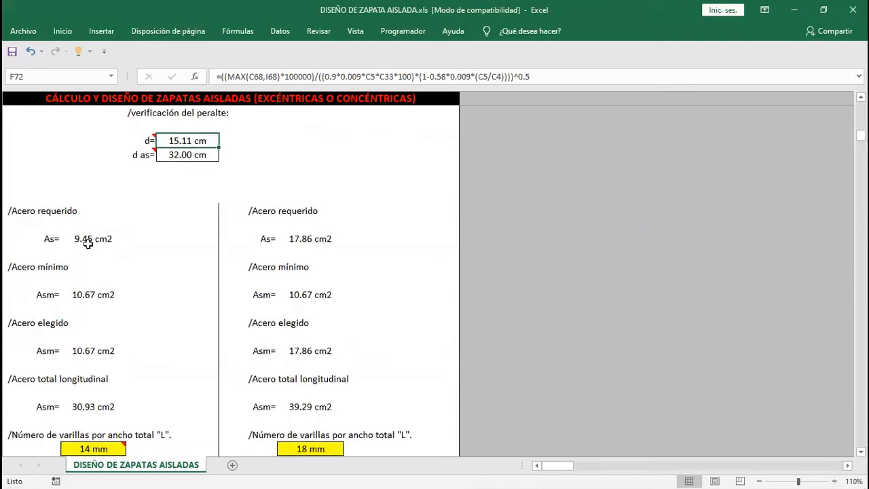
drag(75, 211, 74, 351)
drag(307, 212, 300, 353)
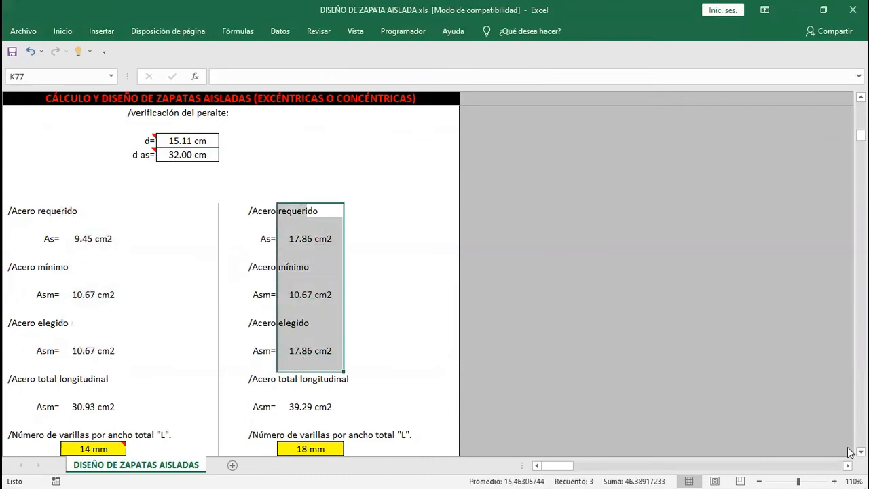
Step: Try a 12 mm bar diameter for the X-direction reinforcement, and set it back to 14 mm
scroll(848, 453, down, 3)
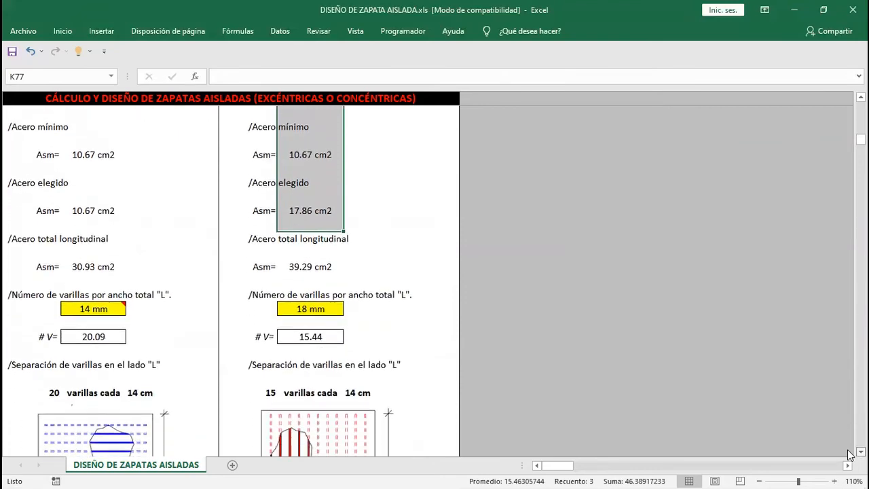
scroll(848, 455, down, 3)
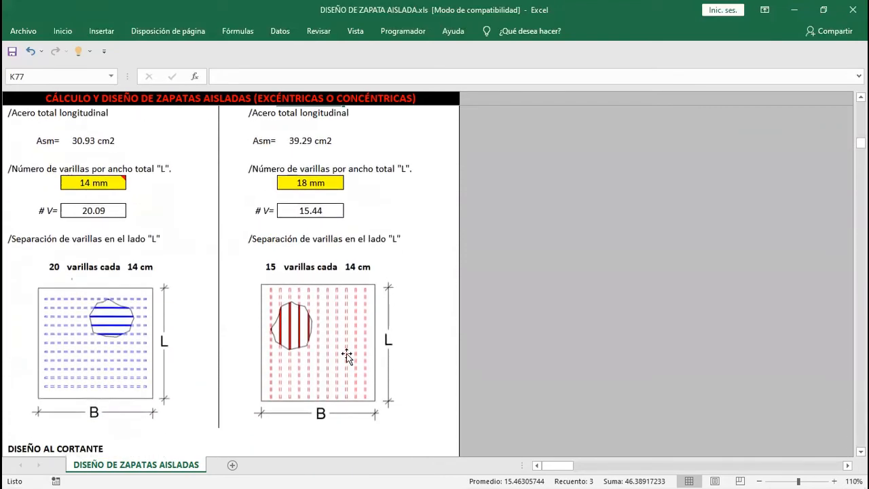
click(101, 183)
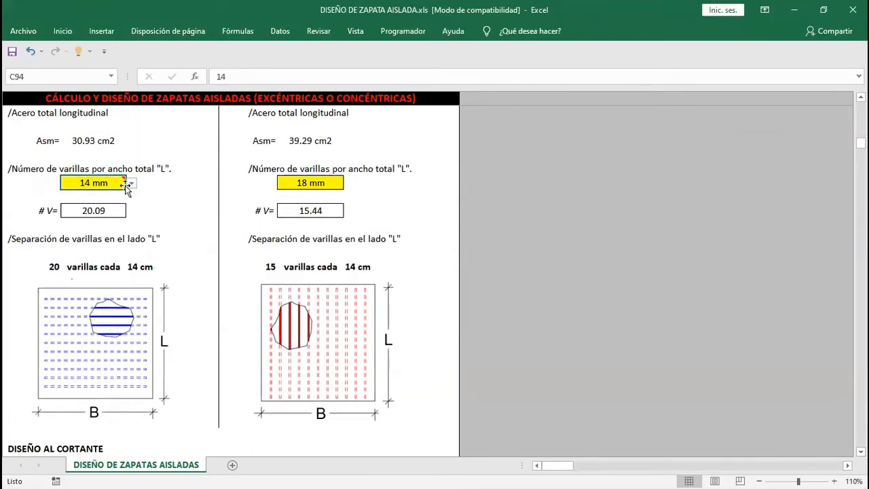
click(130, 183)
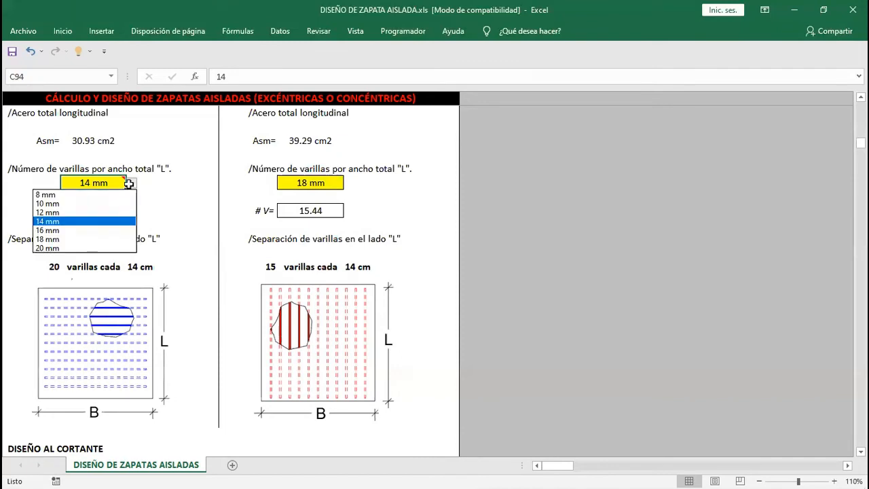
click(80, 212)
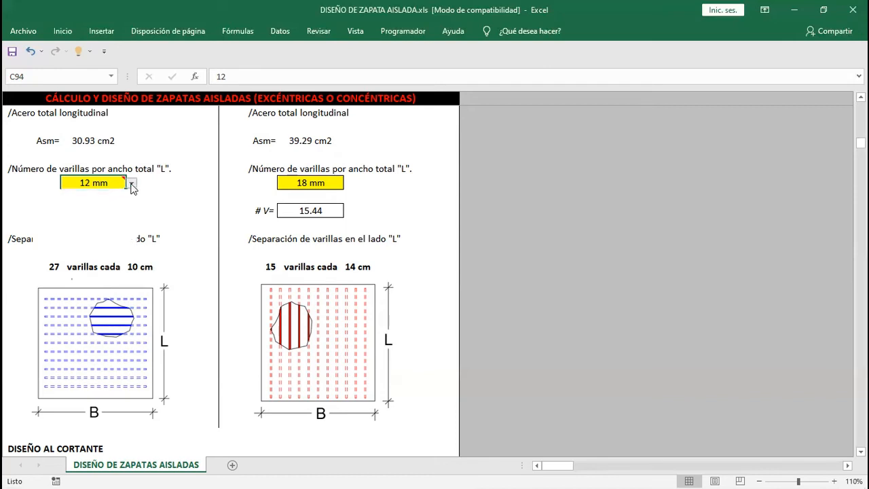
click(132, 183)
click(87, 221)
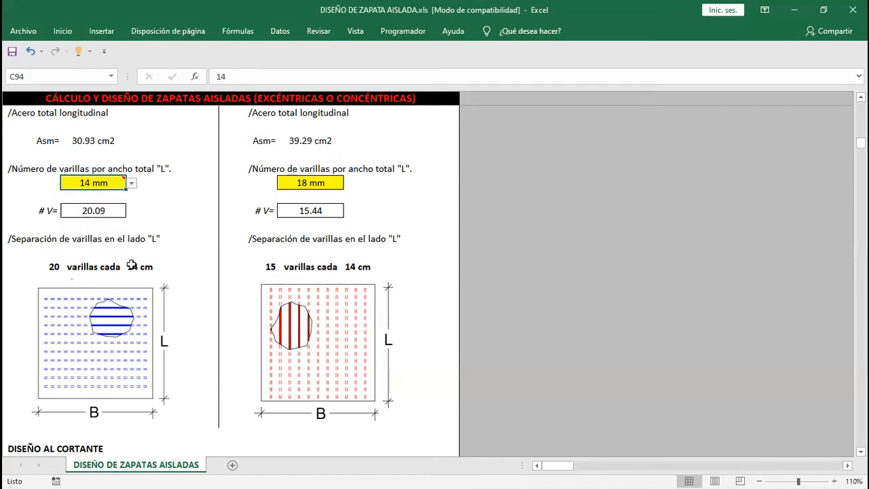
Step: Check the bar diameter options for the Y-direction reinforcement, keeping 18 mm
click(323, 183)
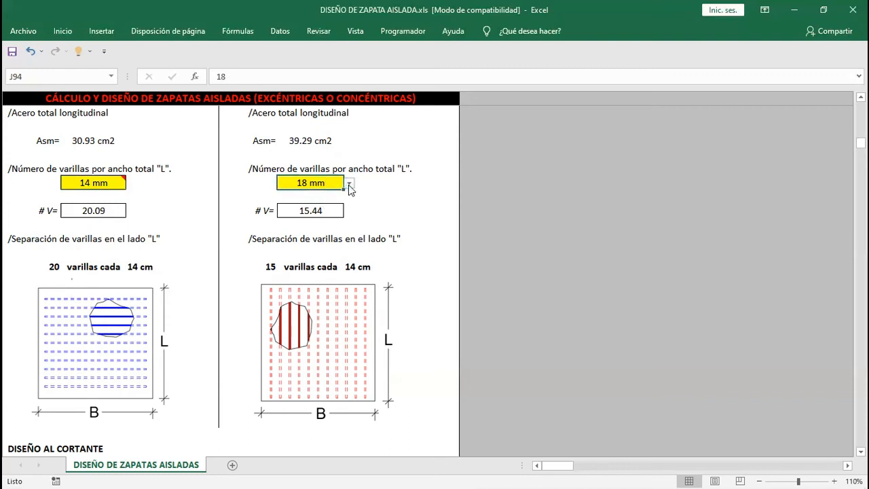
click(349, 183)
click(335, 235)
Step: Examine the shear design section with its Rusc1, Rusc2 and Ruscp reactions, pressure diagrams and critical-section shear Vu in both directions
scroll(849, 457, down, 3)
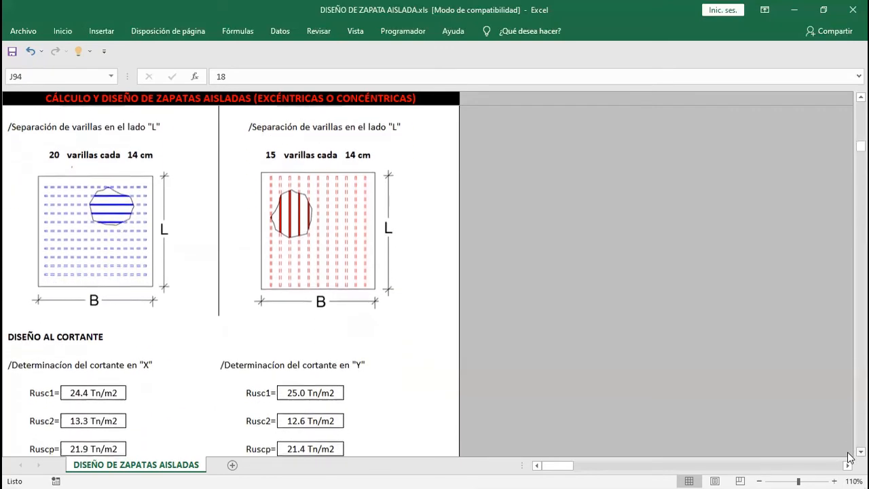
scroll(849, 458, down, 3)
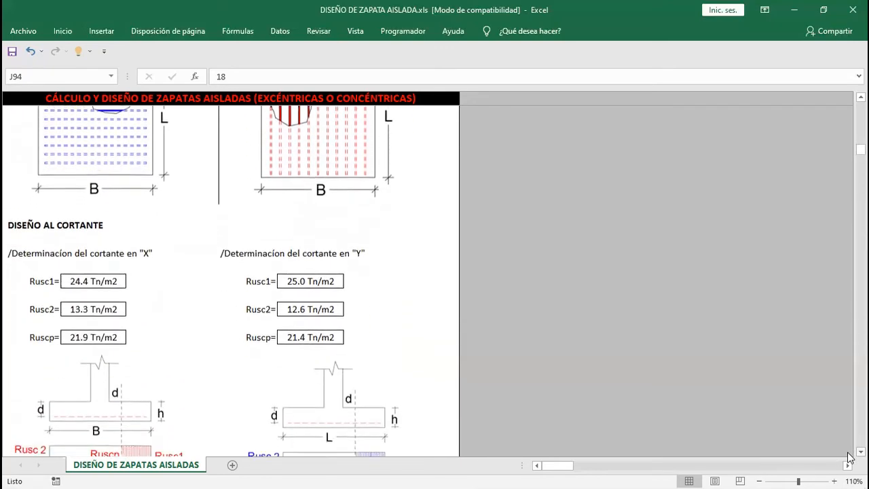
scroll(849, 458, down, 2)
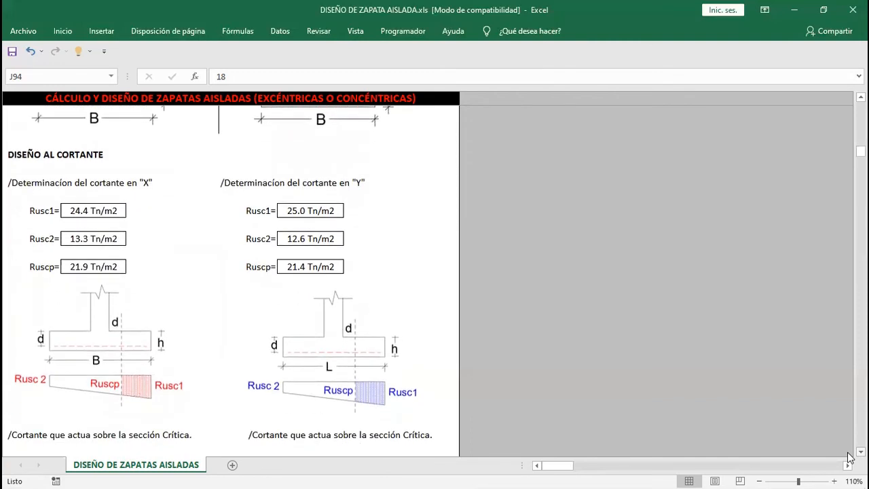
scroll(849, 457, down, 2)
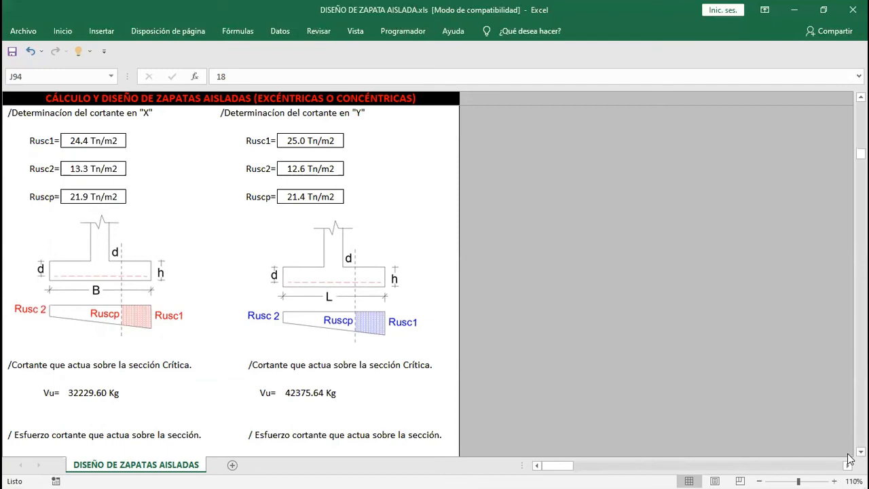
scroll(848, 459, down, 2)
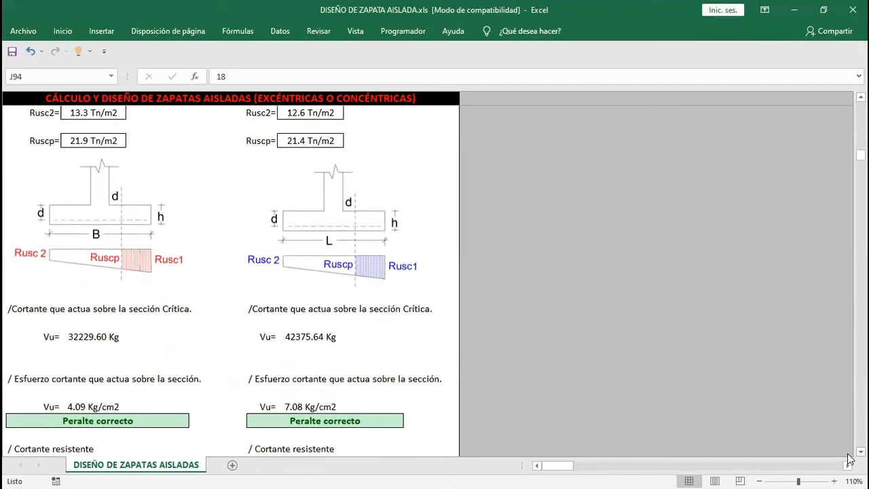
scroll(849, 459, down, 1)
scroll(848, 459, down, 1)
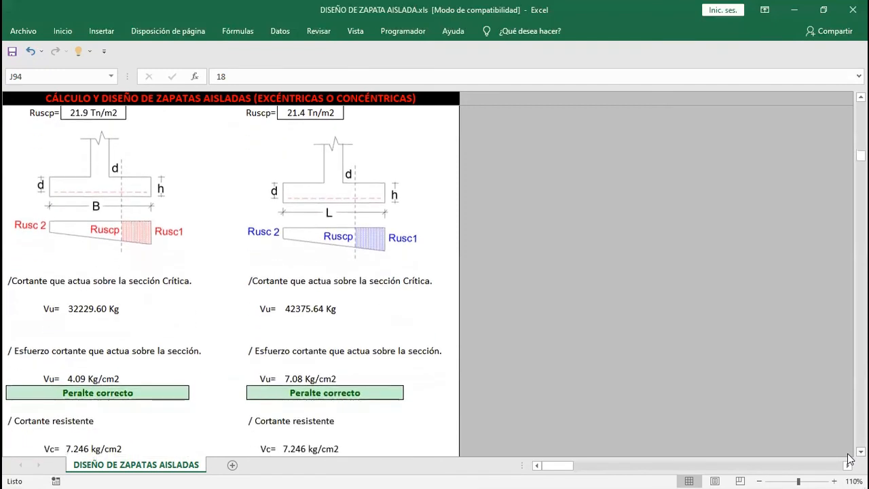
Step: Compare the acting shear stress with the resisting shear Vc and inspect the depth check formulas for both directions
scroll(849, 458, down, 4)
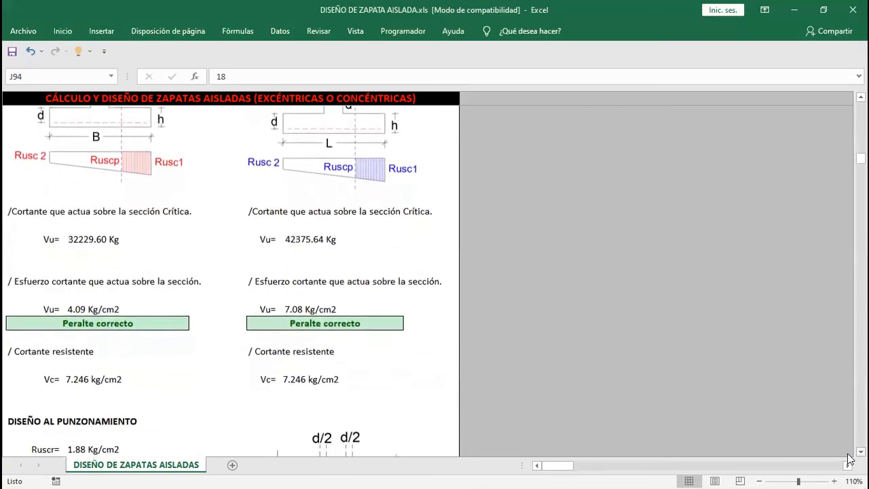
scroll(848, 459, down, 2)
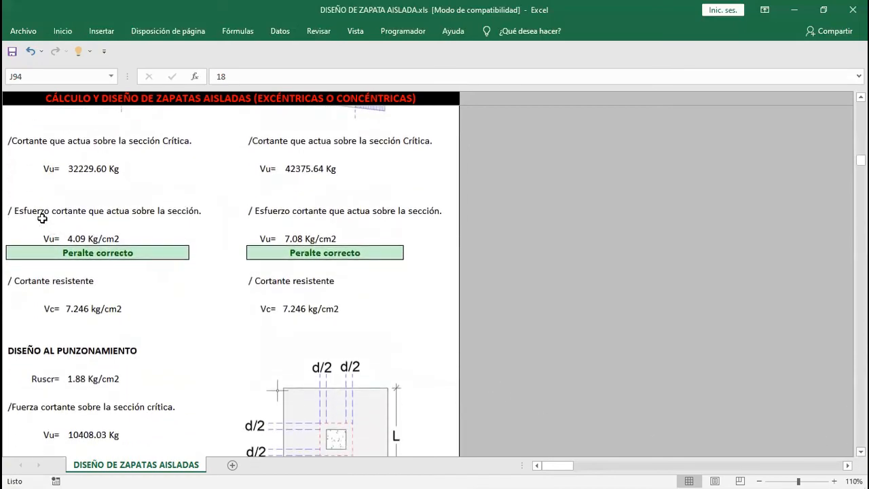
click(75, 249)
click(311, 255)
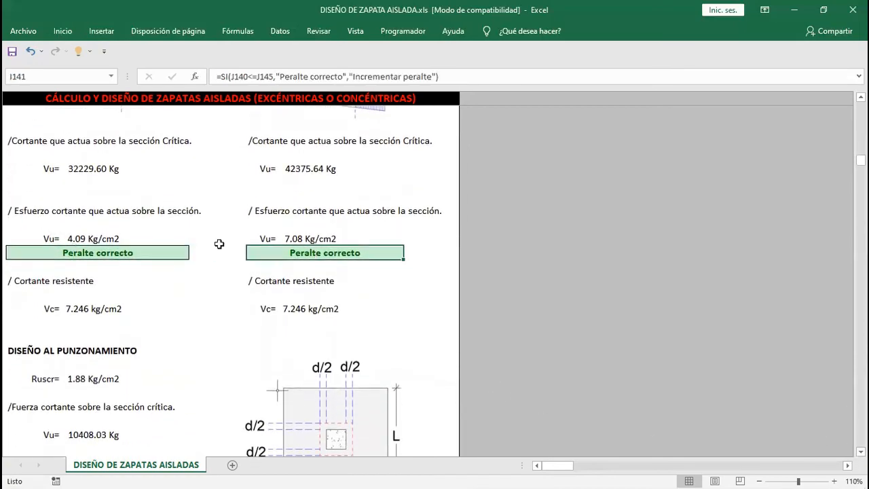
click(87, 251)
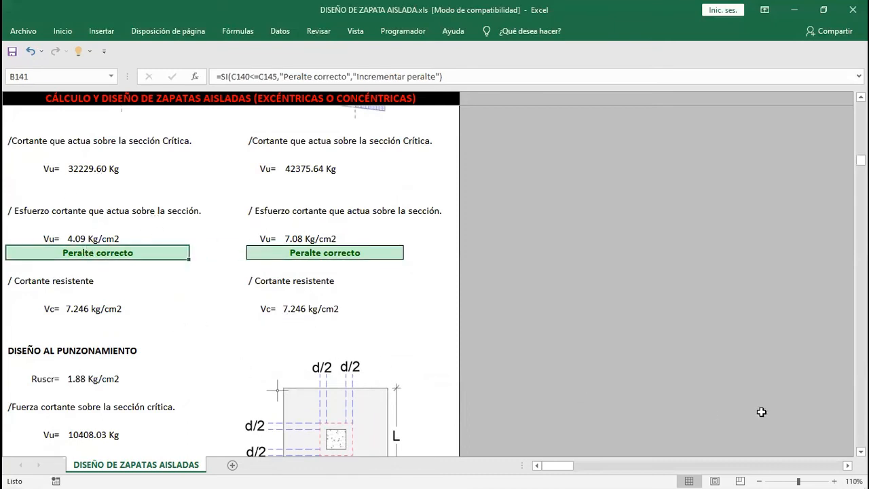
Step: Review the punching shear section with its d/2 diagram and check formula, and return to the input data at the sheet's start
scroll(849, 454, down, 3)
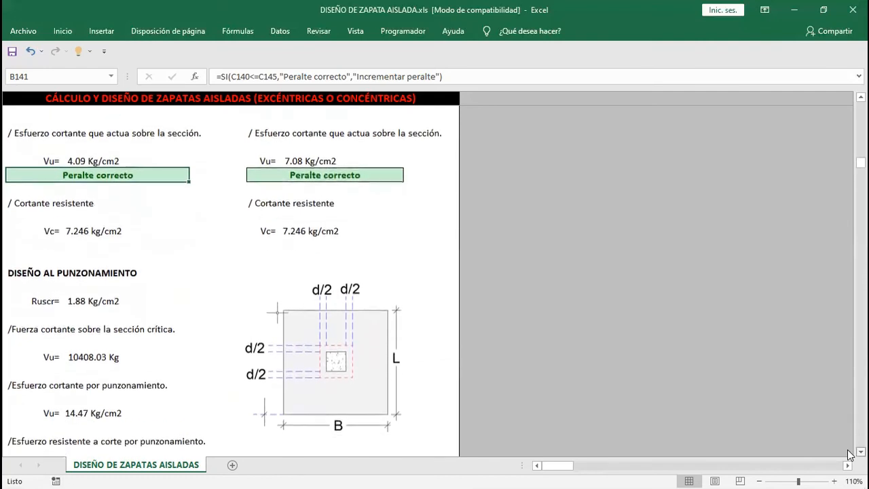
scroll(848, 453, down, 2)
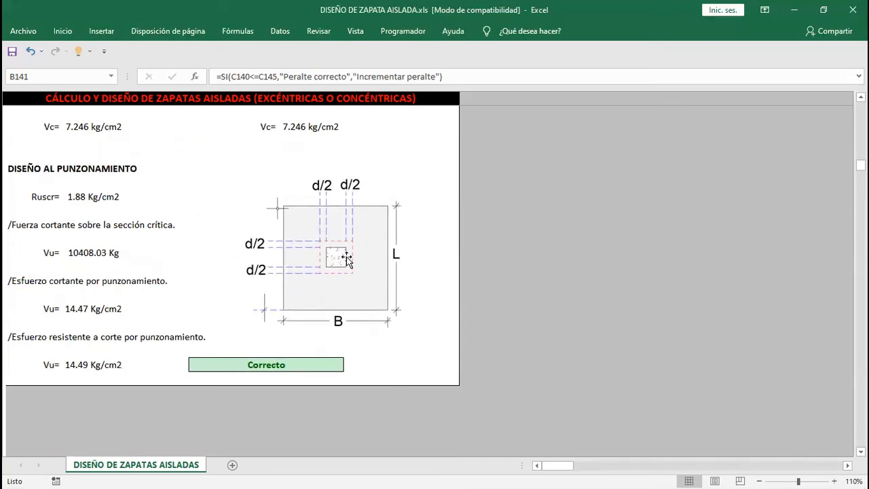
click(274, 363)
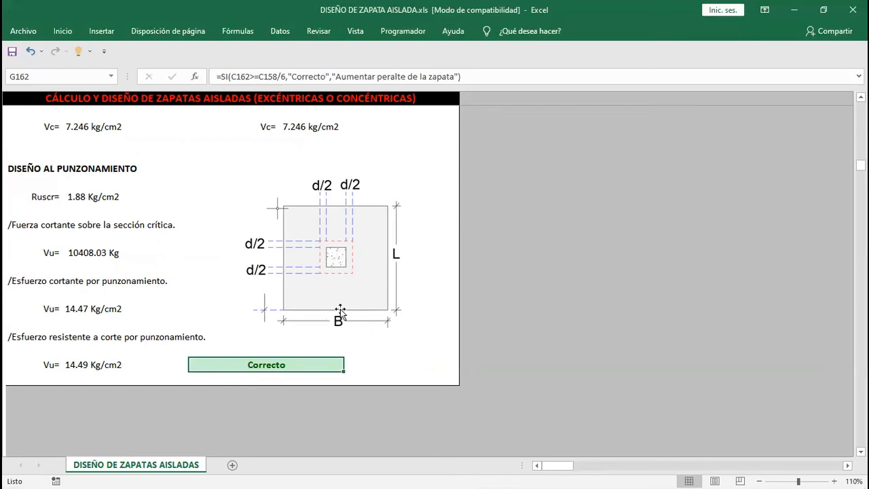
scroll(397, 321, up, 20)
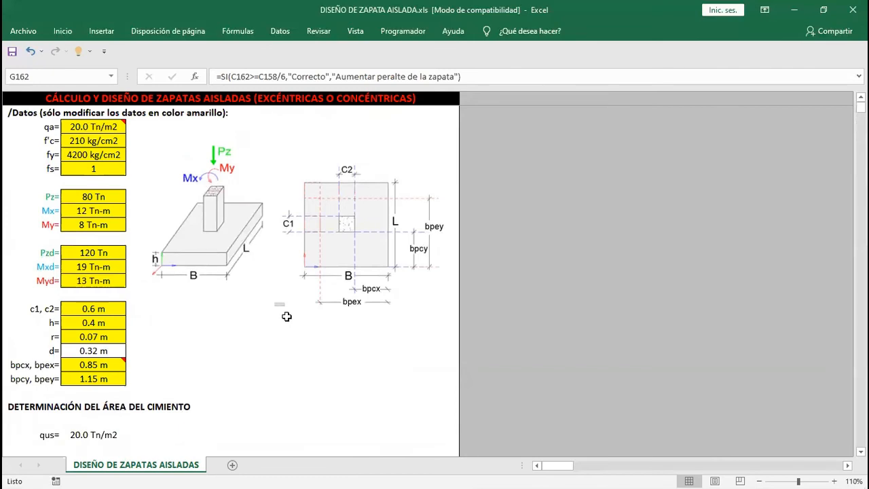
Step: Switch to the AutoCAD drawing "vivienda detalles estructurales.dwg" and maximize its window
mouse_move(230, 486)
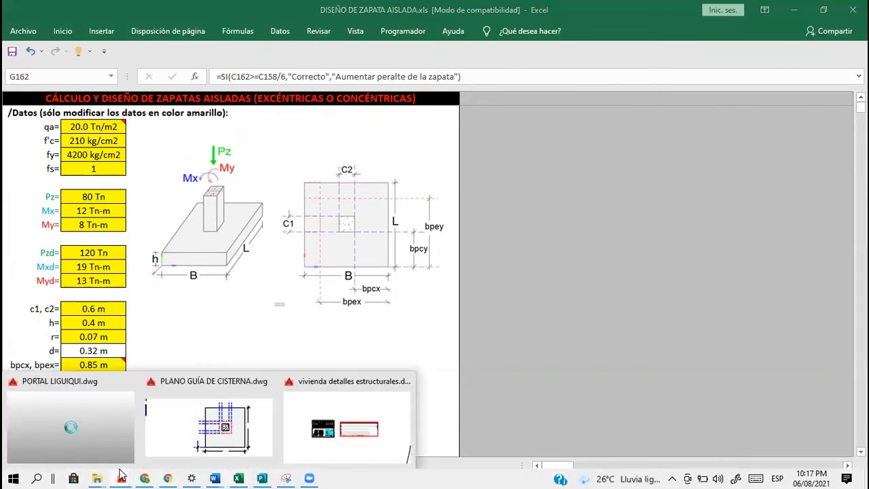
click(356, 403)
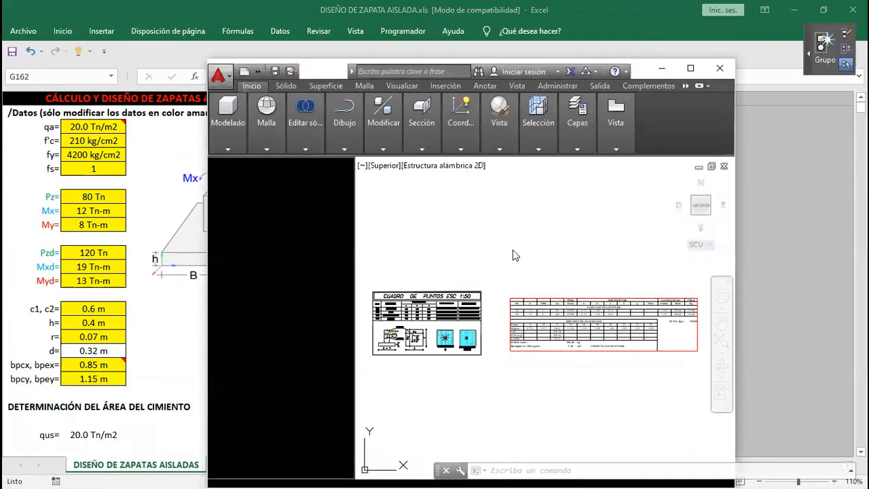
click(690, 72)
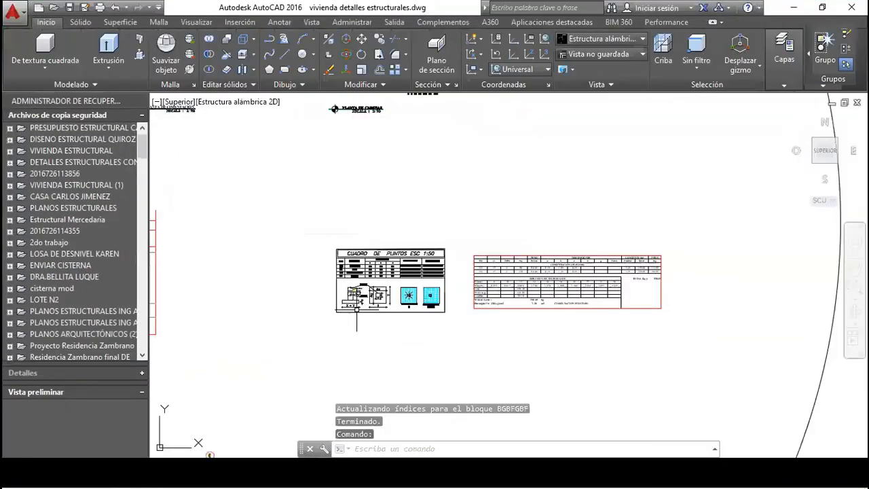
Step: Examine the "Cuadro de plintos" table of footing dimensions and reinforcement, together with its footing section and plan details
scroll(367, 284, up, 5)
scroll(367, 284, up, 2)
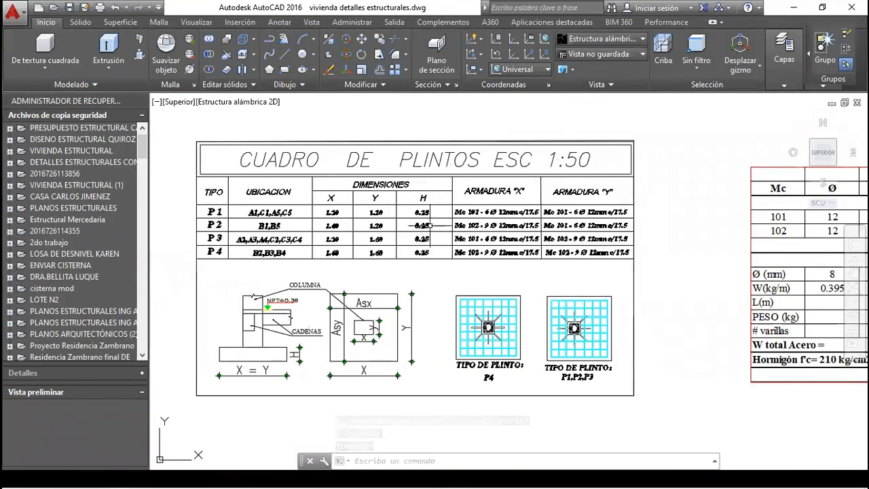
scroll(315, 263, up, 2)
drag(425, 338, 373, 292)
scroll(373, 292, down, 1)
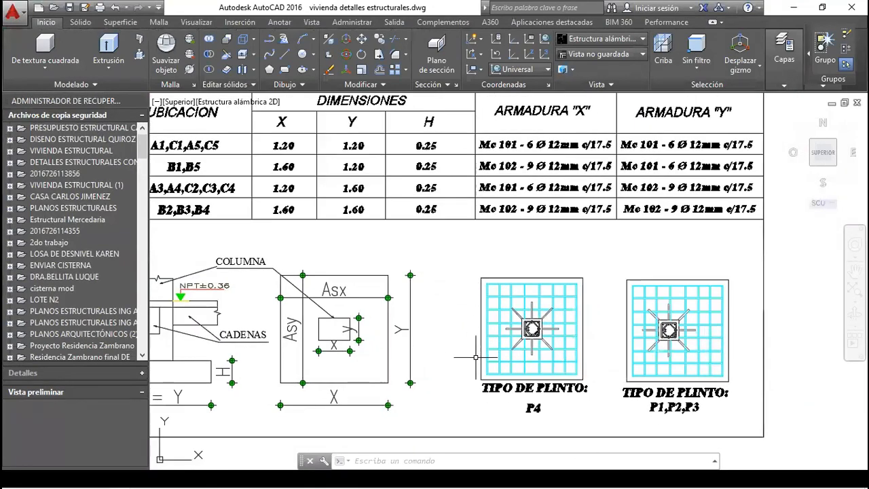
scroll(536, 333, down, 2)
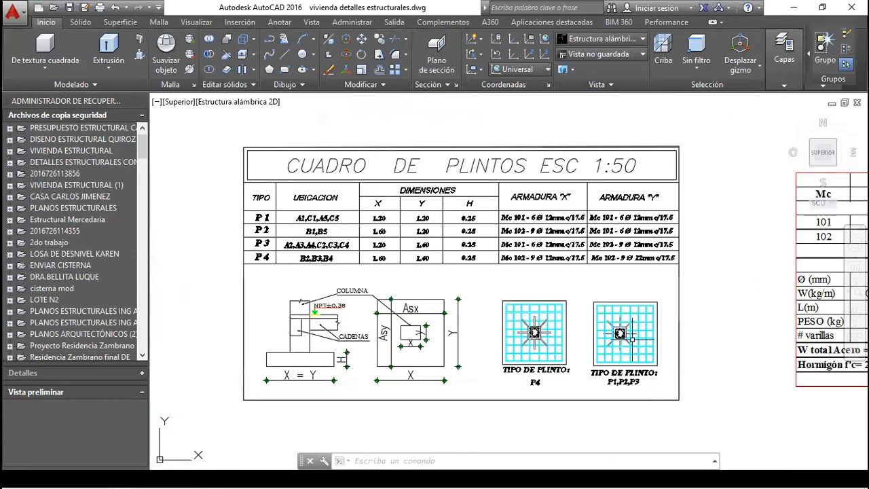
drag(632, 339, 617, 348)
Step: Examine the footing bar schedule and "Resumen de materiales" table, and return to the Excel footing sheet
drag(702, 341, 489, 329)
drag(641, 334, 380, 334)
drag(694, 320, 603, 321)
scroll(416, 298, down, 1)
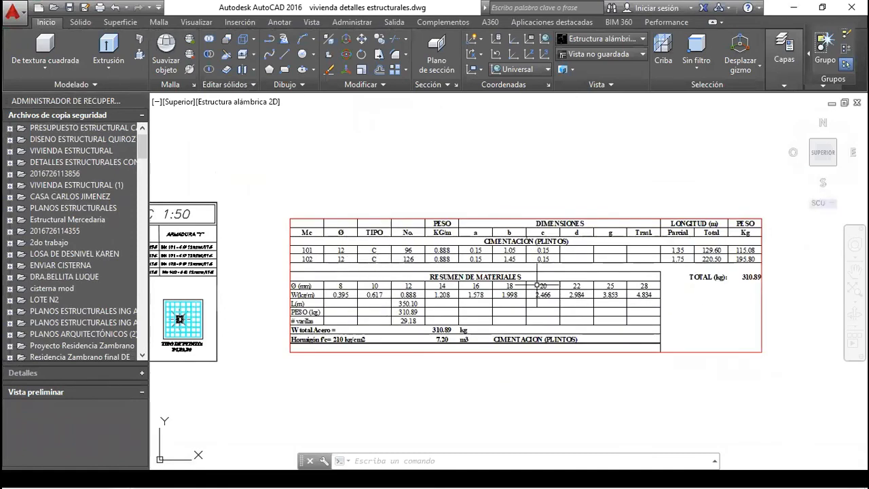
drag(646, 294, 617, 278)
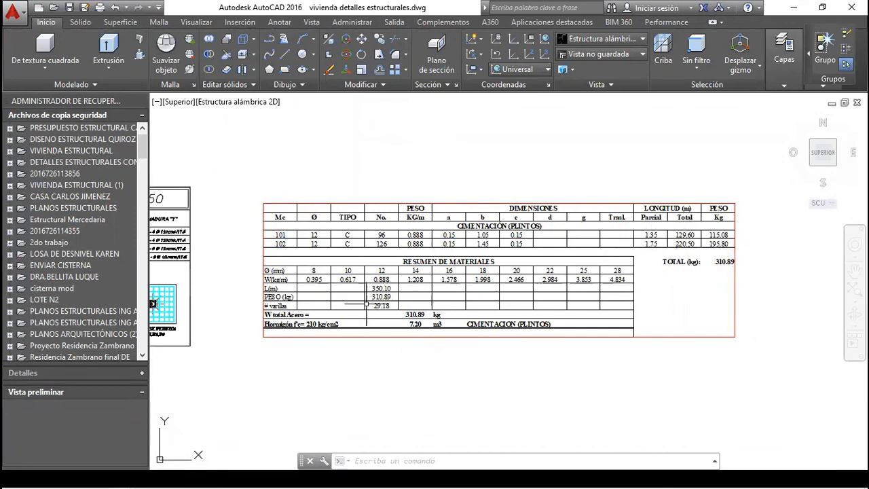
scroll(395, 299, down, 3)
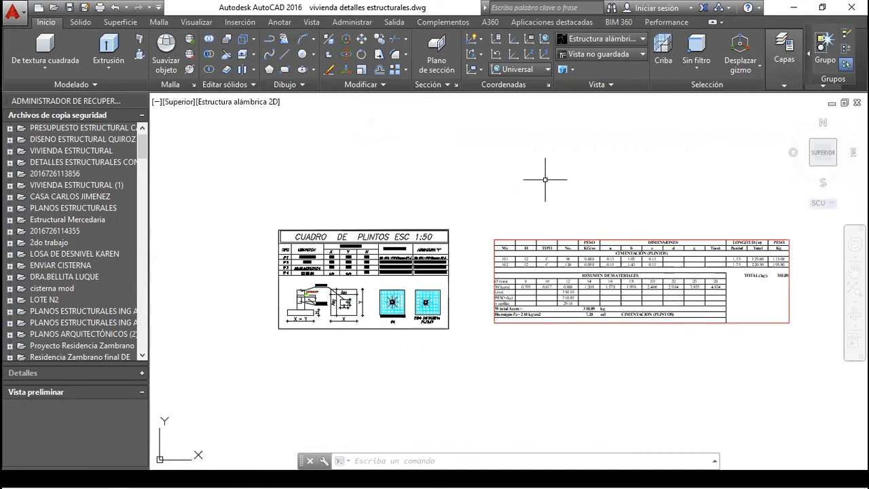
click(793, 11)
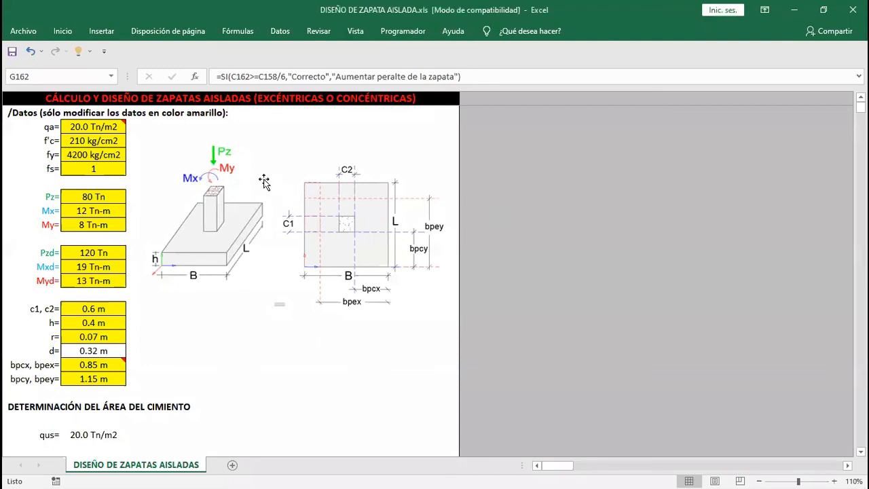